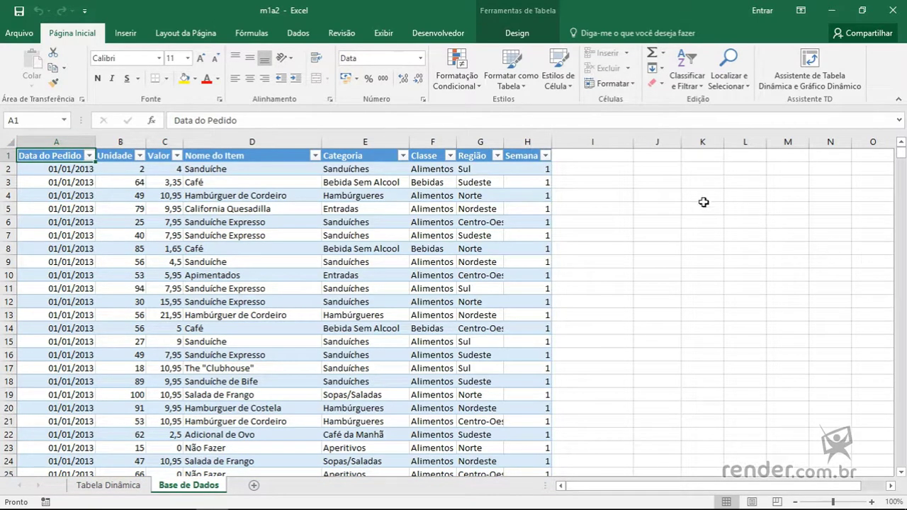
Go to the Tabela Dinâmica sheet to view Soma de Valor by Classe and Região.
left_click(305, 36)
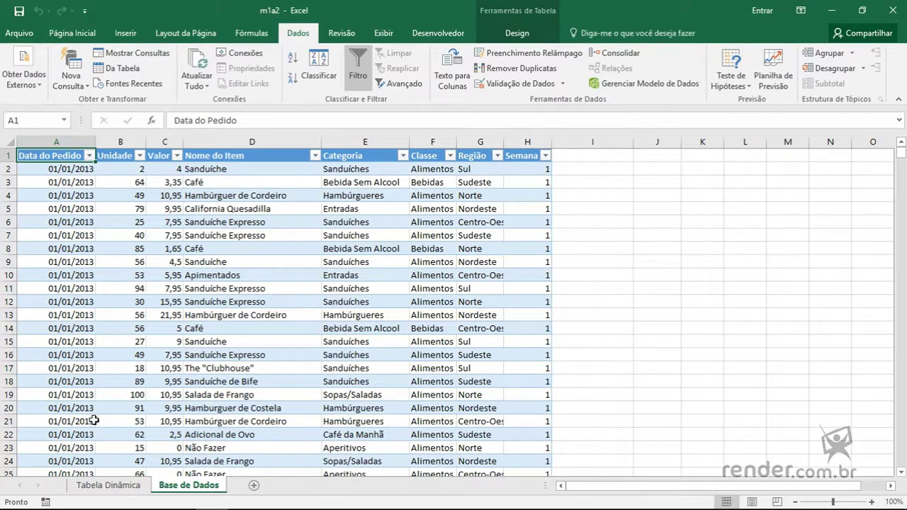
left_click(110, 486)
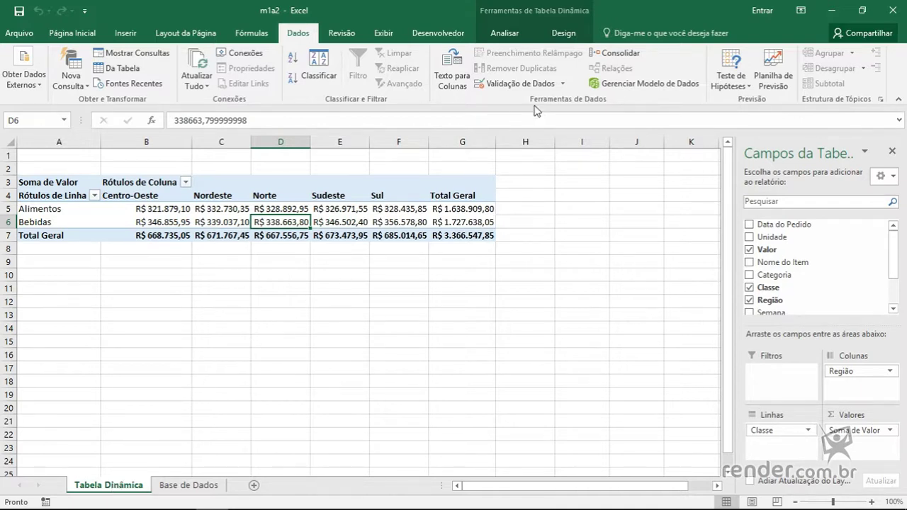
Review the pivot table's Subtotais options on the Design tab without changing them.
left_click(585, 33)
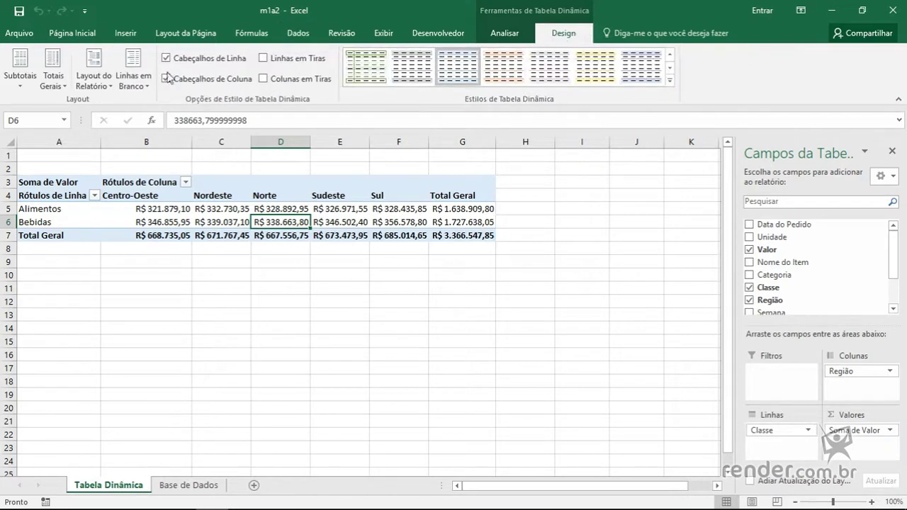
left_click(19, 75)
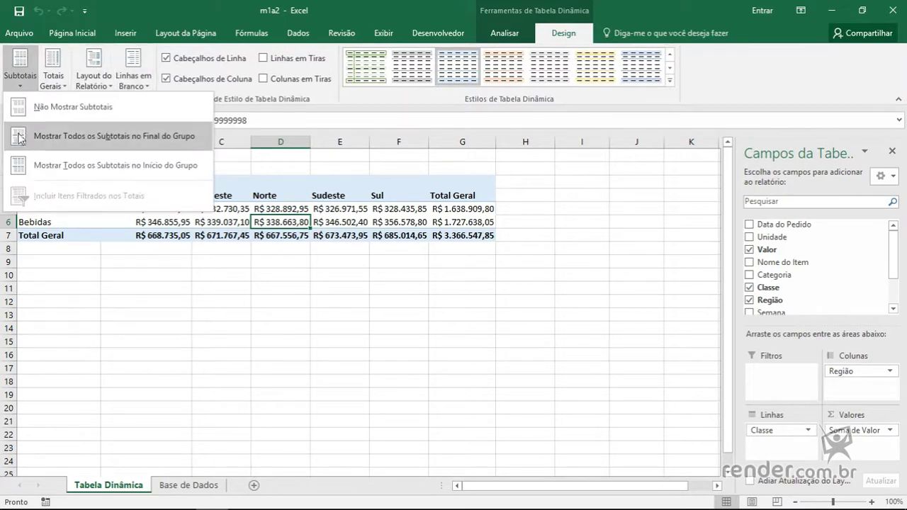
left_click(30, 91)
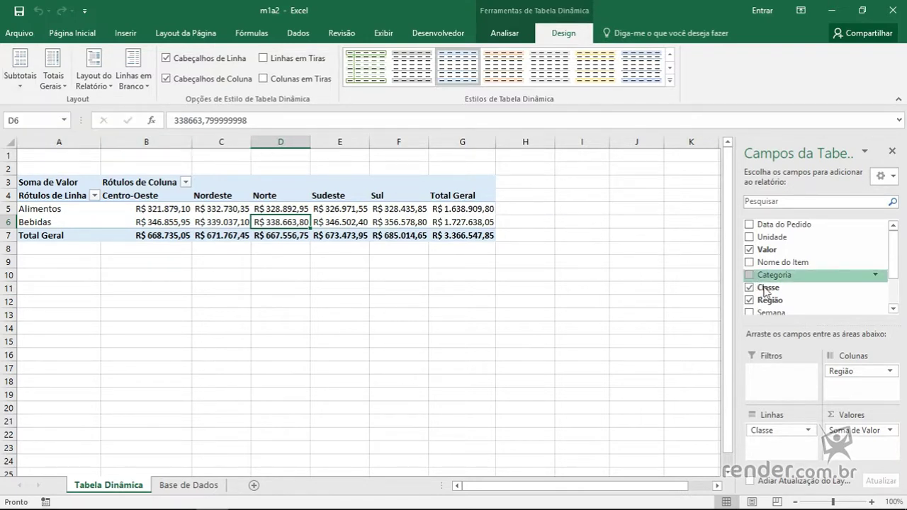
Add Categoria as a second row field under Classe; leave Campos, Itens e Conjuntos unchanged.
left_click_drag(773, 275, 777, 444)
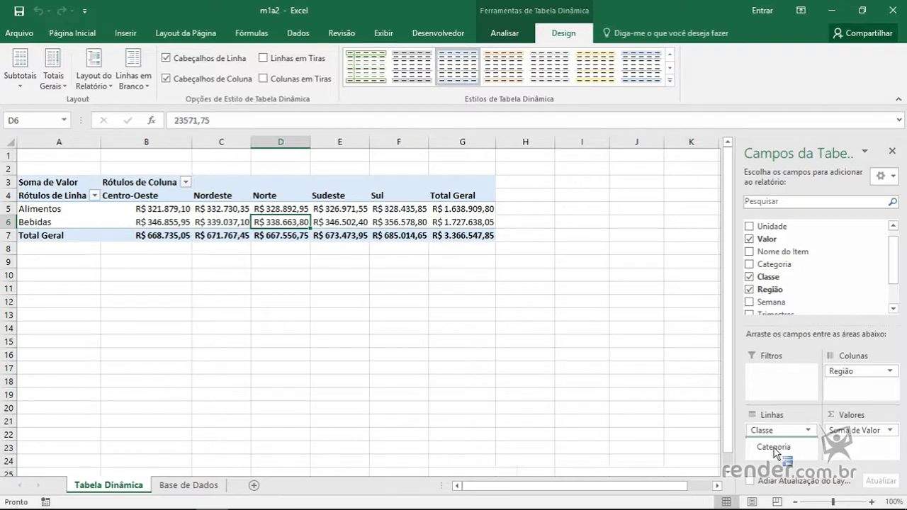
left_click(508, 33)
left_click(601, 58)
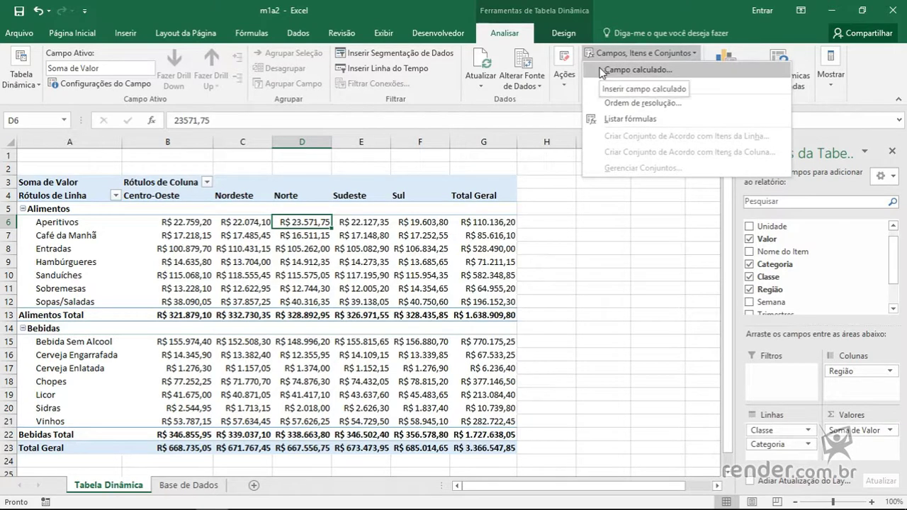
left_click(599, 57)
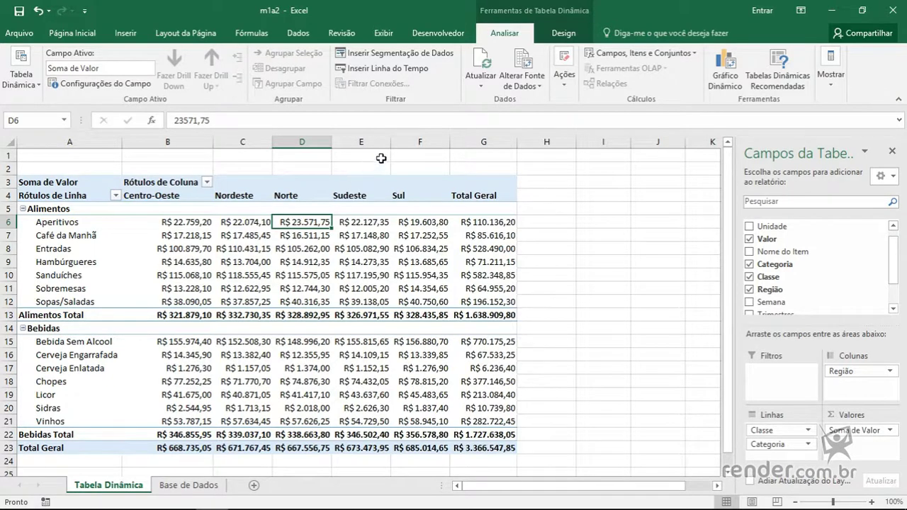
Apply the orange Média pivot table style, then switch to the Base de Dados sheet.
left_click(565, 39)
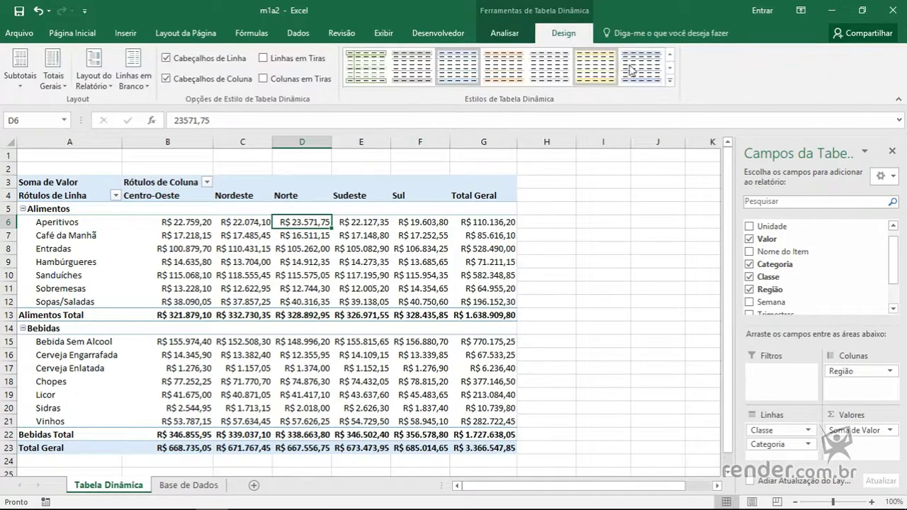
left_click(670, 80)
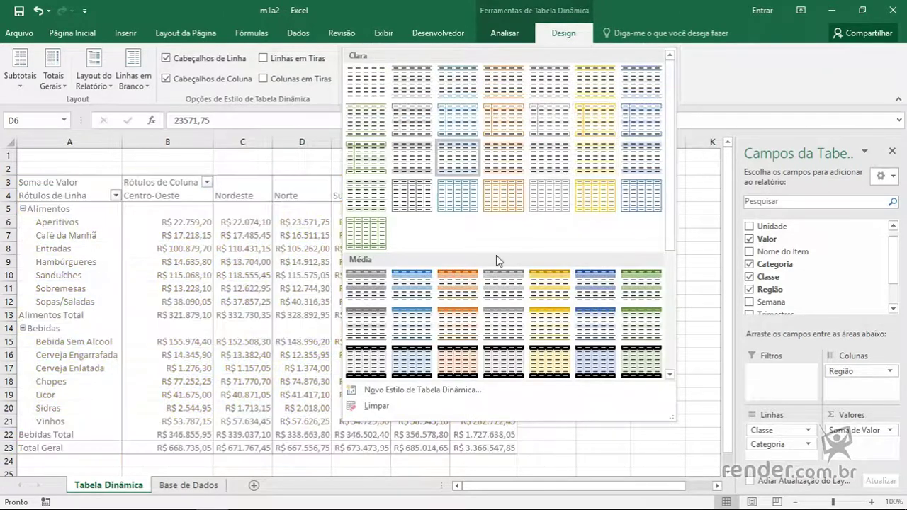
left_click(476, 280)
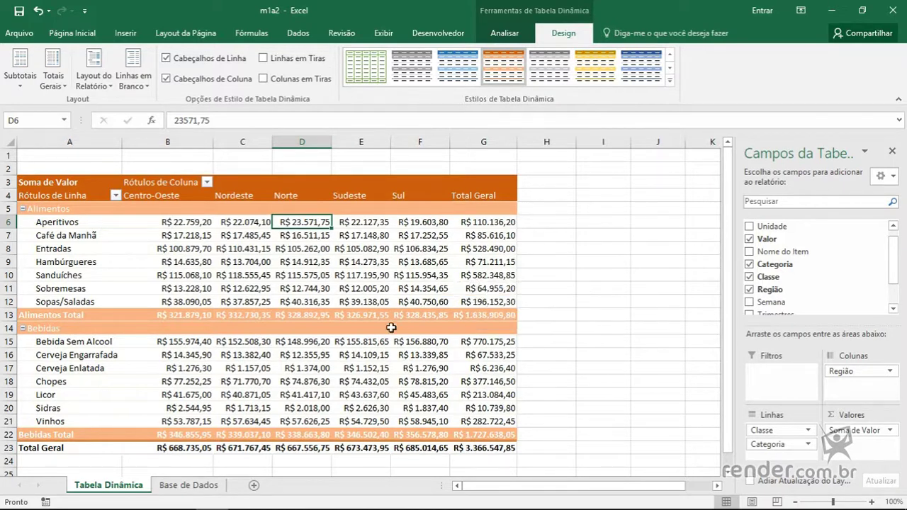
left_click(201, 484)
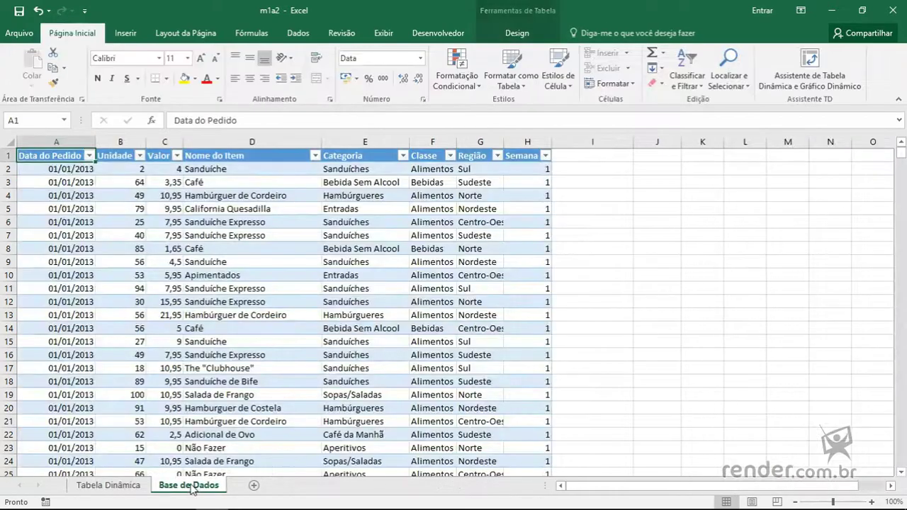
Change the first order's Valor in C2 to 150000 and refresh the pivot table.
left_click(171, 172)
type("1")
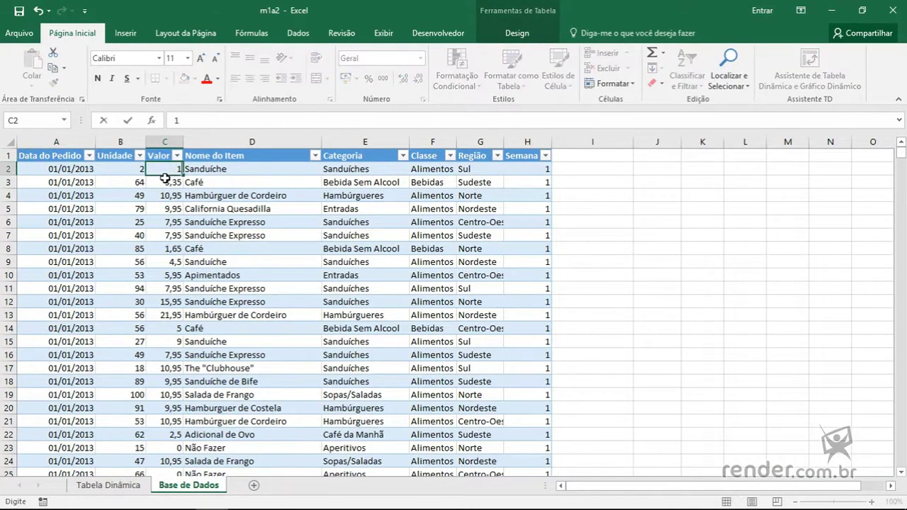
type("5000")
type("0")
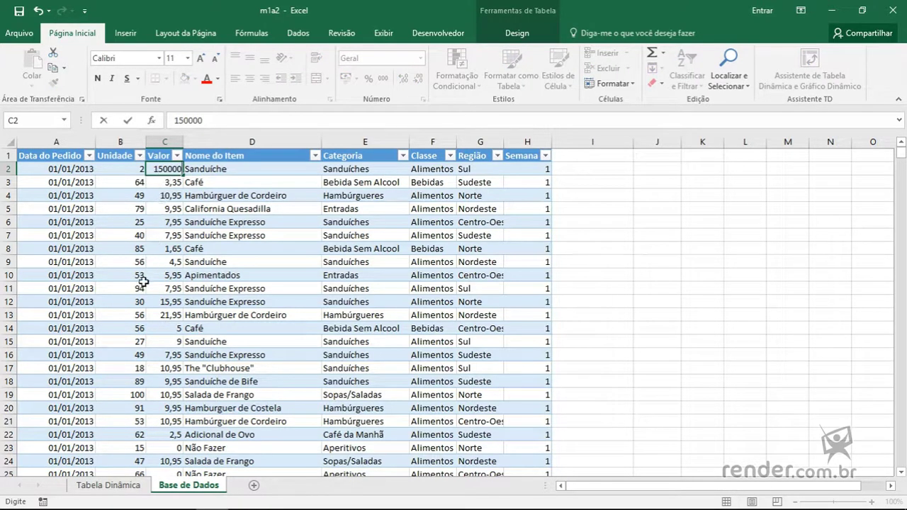
left_click(110, 486)
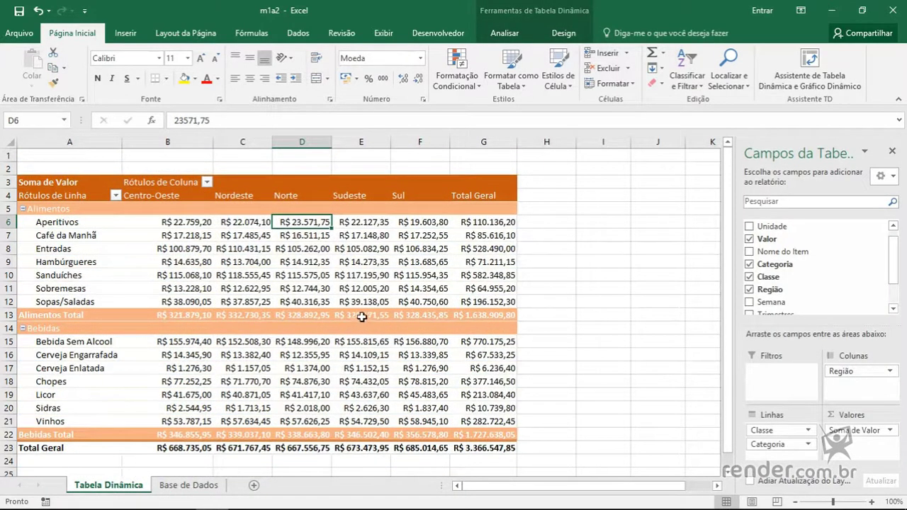
left_click(426, 275)
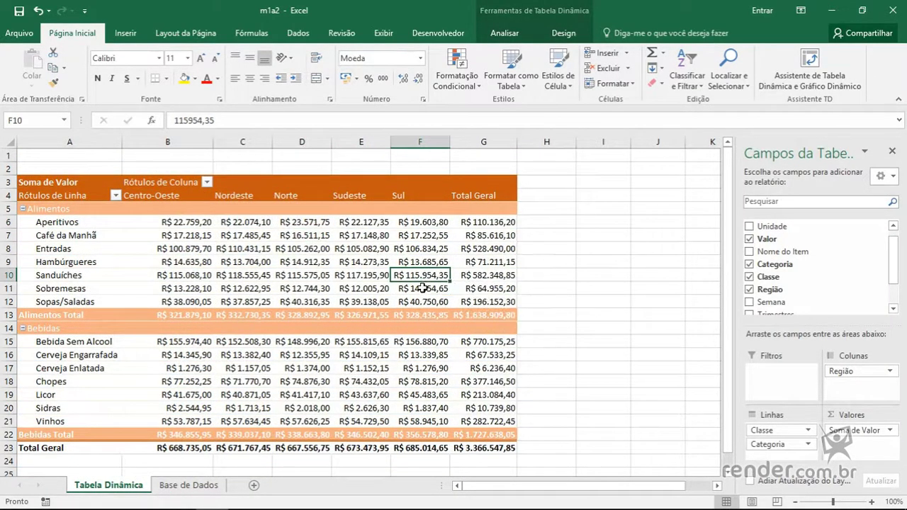
mouse_move(422, 288)
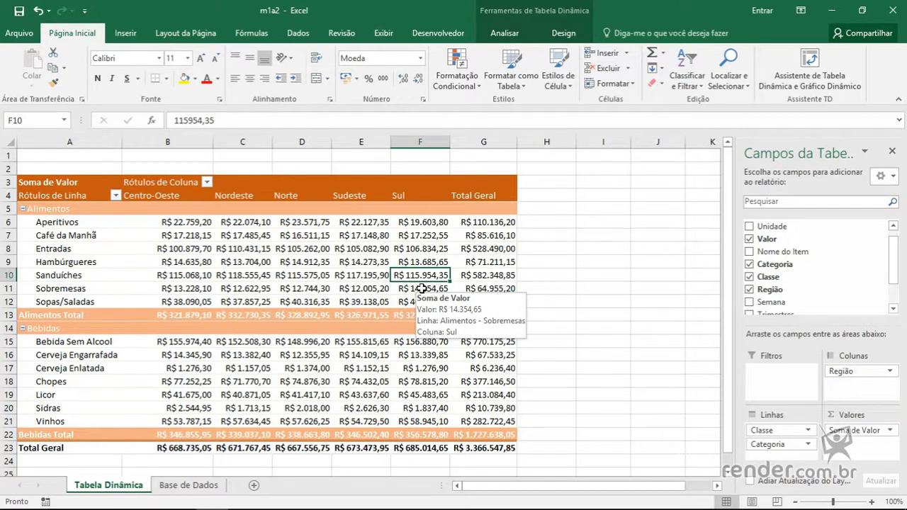
right_click(422, 289)
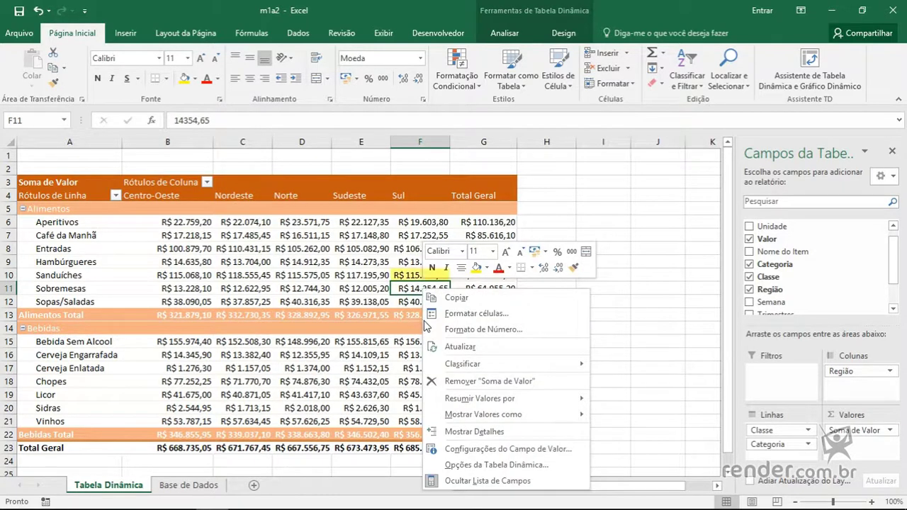
left_click(435, 347)
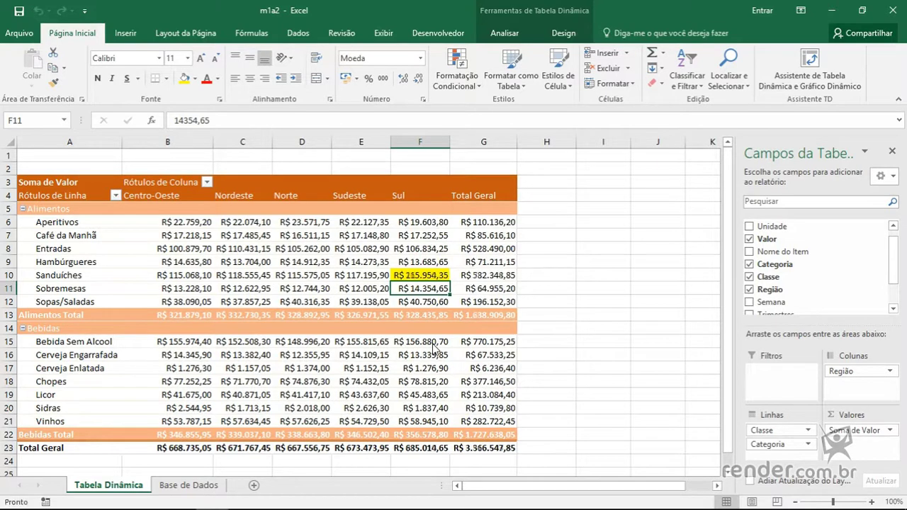
mouse_move(434, 349)
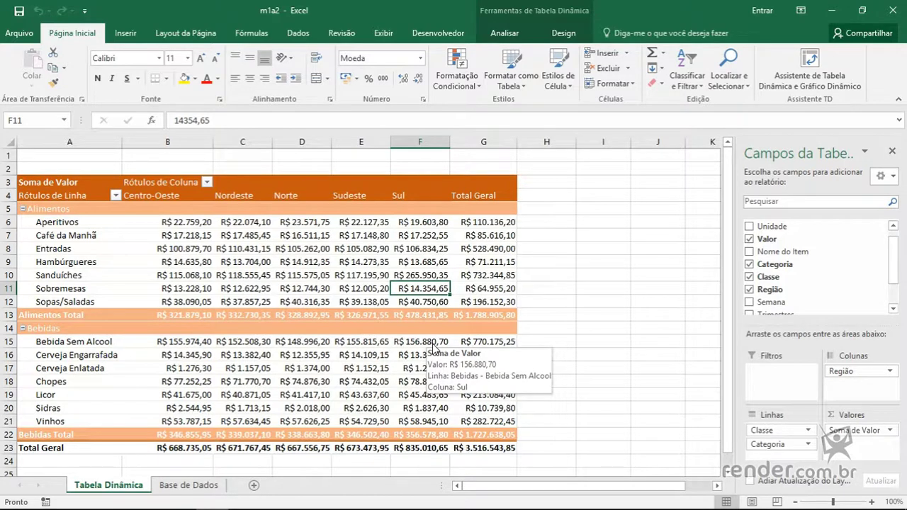
Set the report layout to Mostrar em Formato de Estrutura de Tópicos (outline form).
left_click(574, 39)
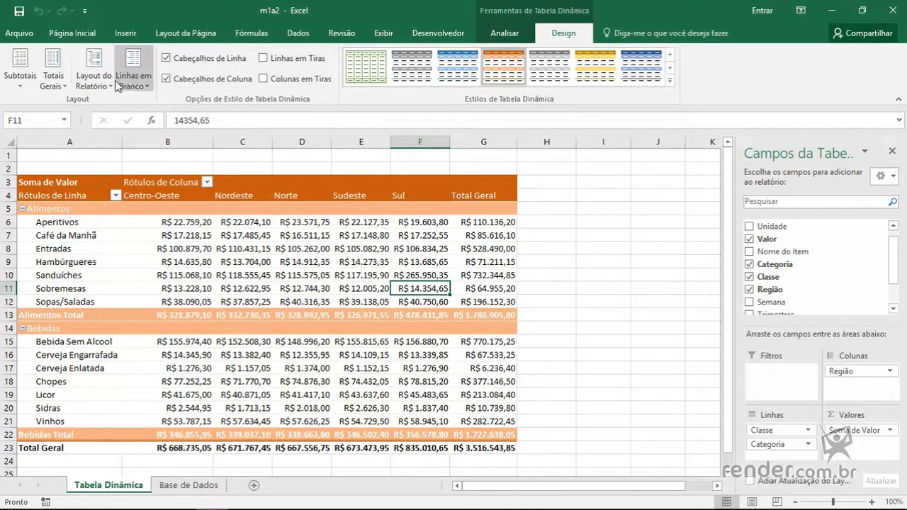
left_click(94, 76)
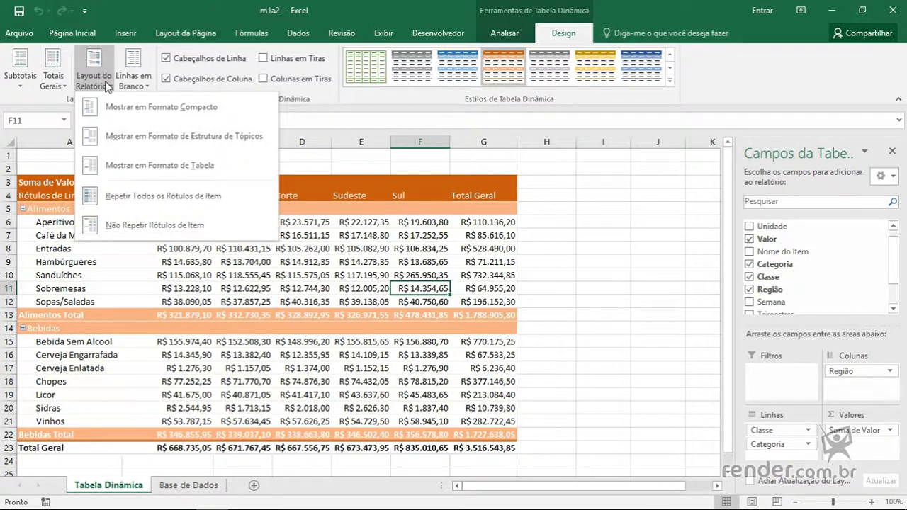
left_click(126, 137)
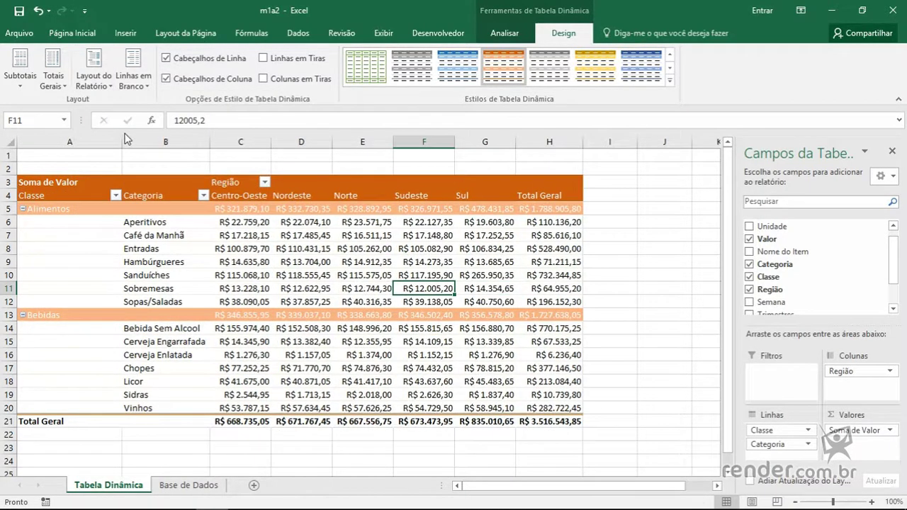